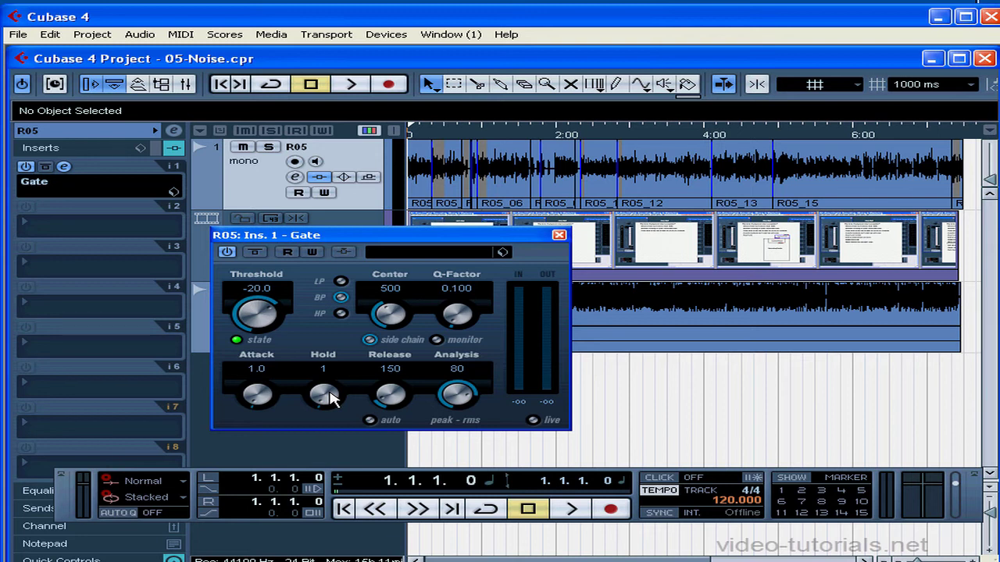
Turn on side-chain monitoring in the Gate plug-in on track R05.
{"action": "left_click", "coordinate": [436, 341]}
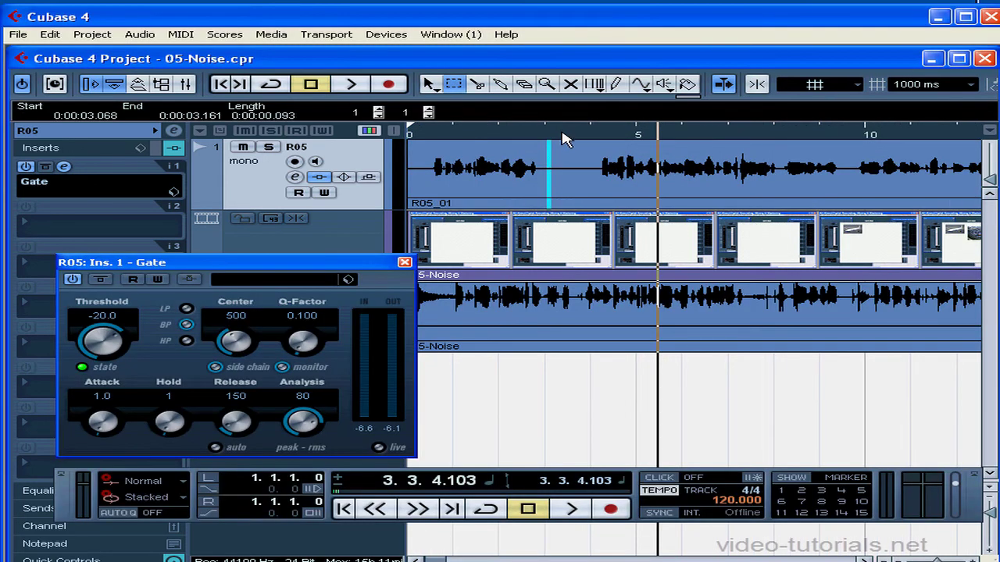
Check the audio statistics of a short range of about 0.087 s in the R05 pause near 3.2 s.
{"action": "left_click_drag", "start_coordinate": [563, 134], "coordinate": [539, 170]}
{"action": "left_click_drag", "start_coordinate": [539, 170], "coordinate": [545, 170]}
{"action": "left_click", "coordinate": [140, 34]}
{"action": "left_click", "coordinate": [170, 100]}
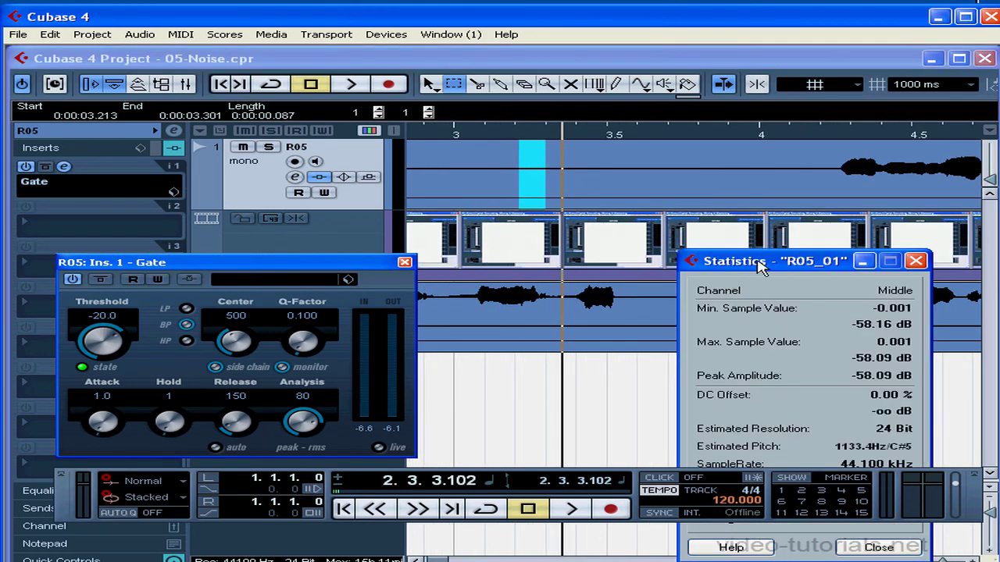
{"action": "left_click_drag", "start_coordinate": [832, 266], "coordinate": [660, 245]}
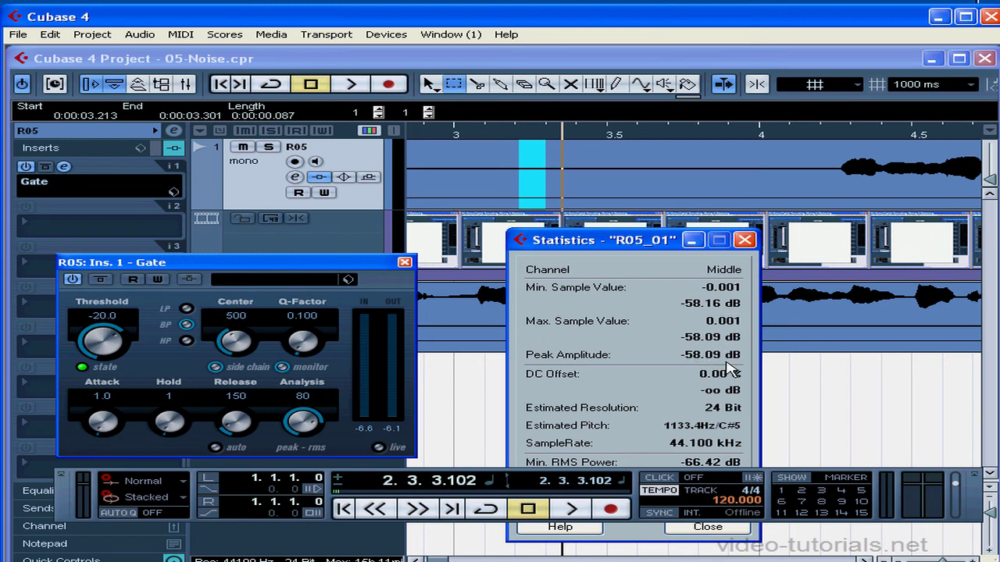
{"action": "left_click", "coordinate": [745, 240]}
Show the audio statistics for a range of about 0.076 s near 3.5 s in the same R05 pause.
{"action": "left_click_drag", "start_coordinate": [617, 192], "coordinate": [640, 192]}
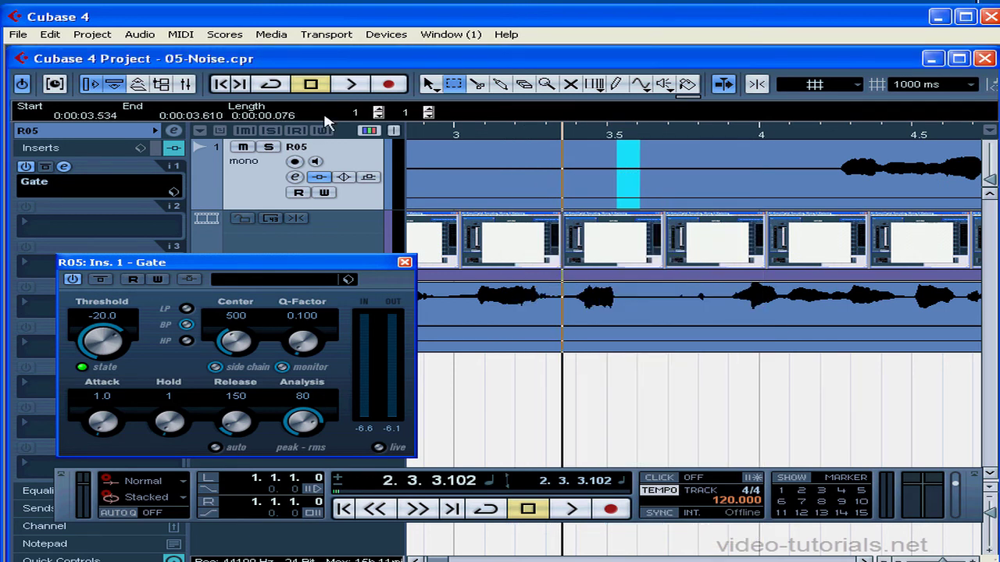
{"action": "left_click", "coordinate": [140, 35]}
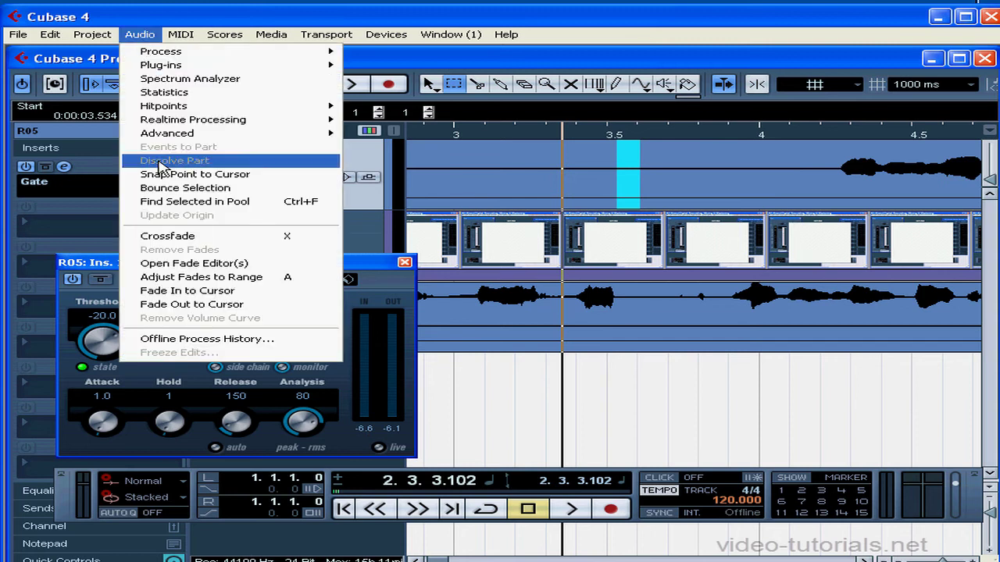
{"action": "left_click", "coordinate": [186, 92]}
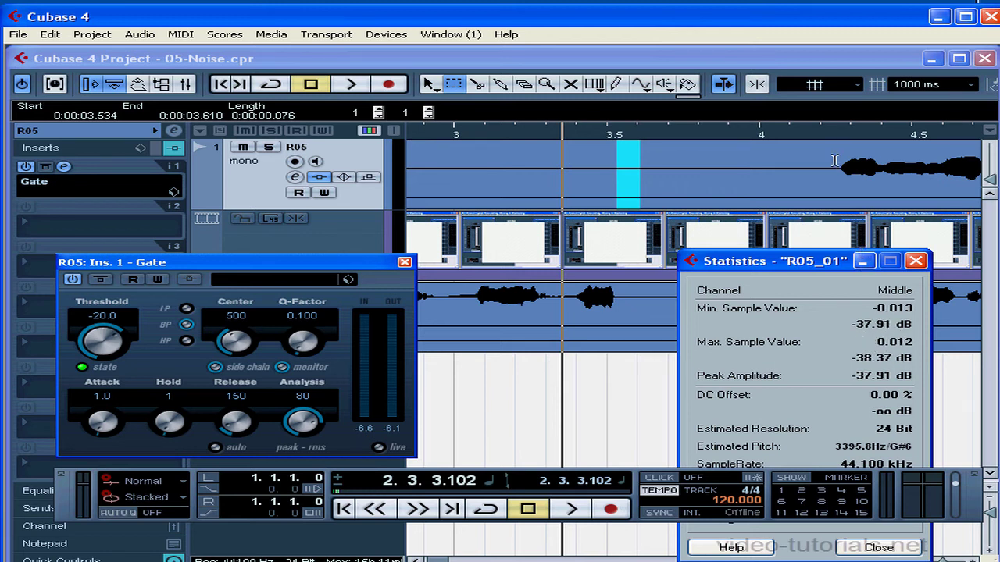
Check the audio statistics of the first speech after the R05 pause, a range of about 0.309 s starting near 4.28 s.
{"action": "left_click_drag", "start_coordinate": [845, 166], "coordinate": [939, 166]}
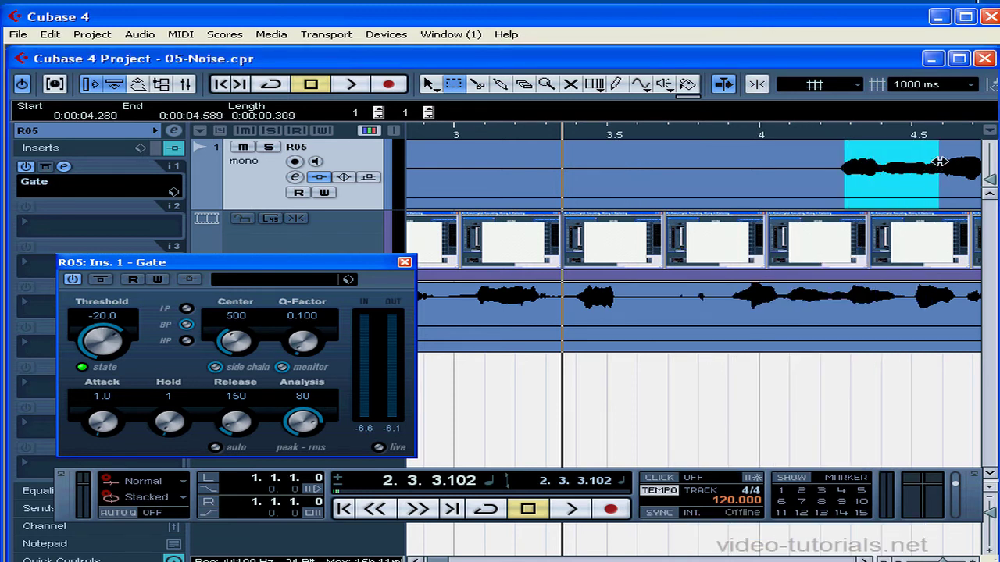
{"action": "left_click", "coordinate": [139, 35]}
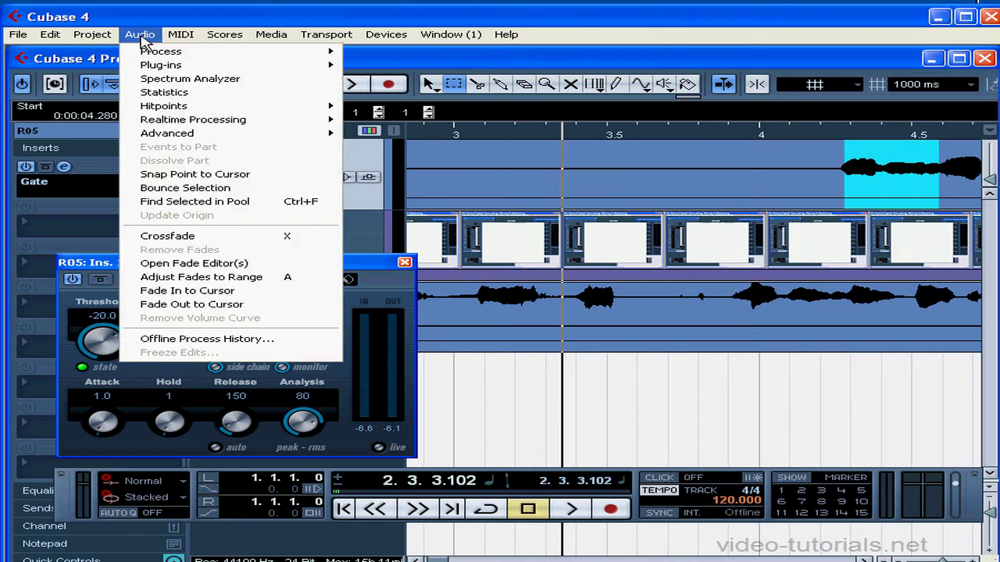
{"action": "left_click", "coordinate": [160, 96]}
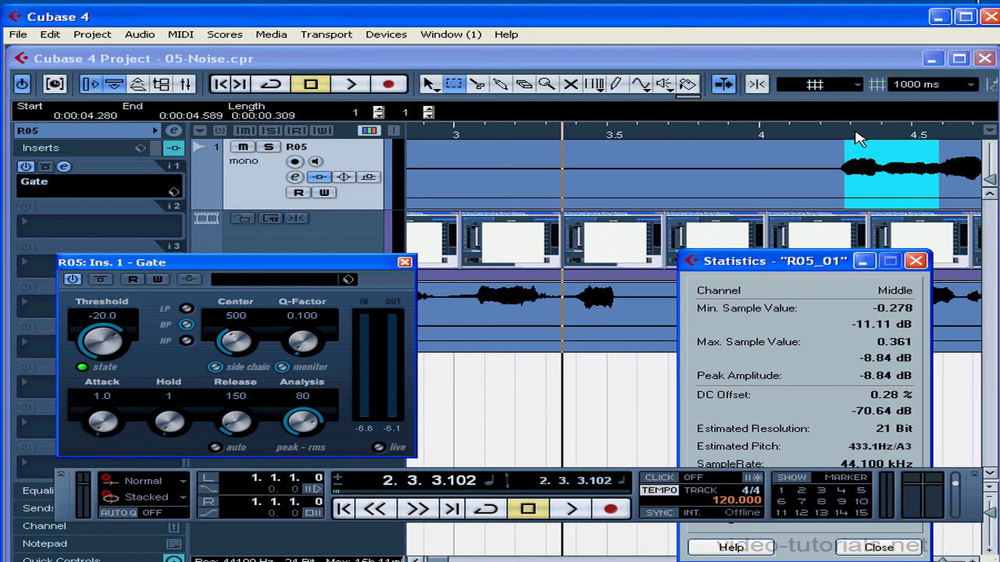
{"action": "left_click", "coordinate": [915, 262]}
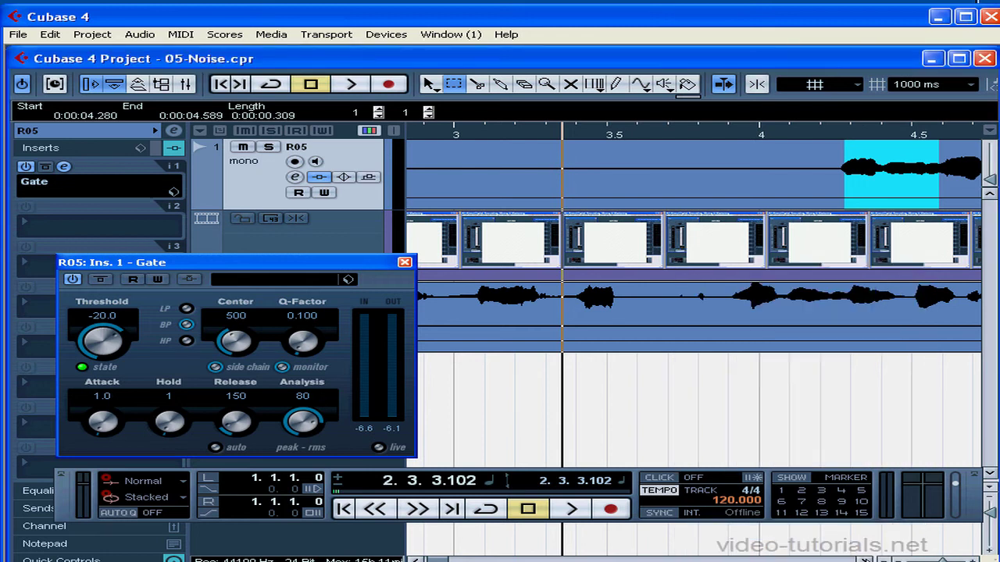
Check the audio statistics of the quiet syllable on R05 near 6.8 s, using a range of about 0.084 s.
{"action": "left_click", "coordinate": [865, 560]}
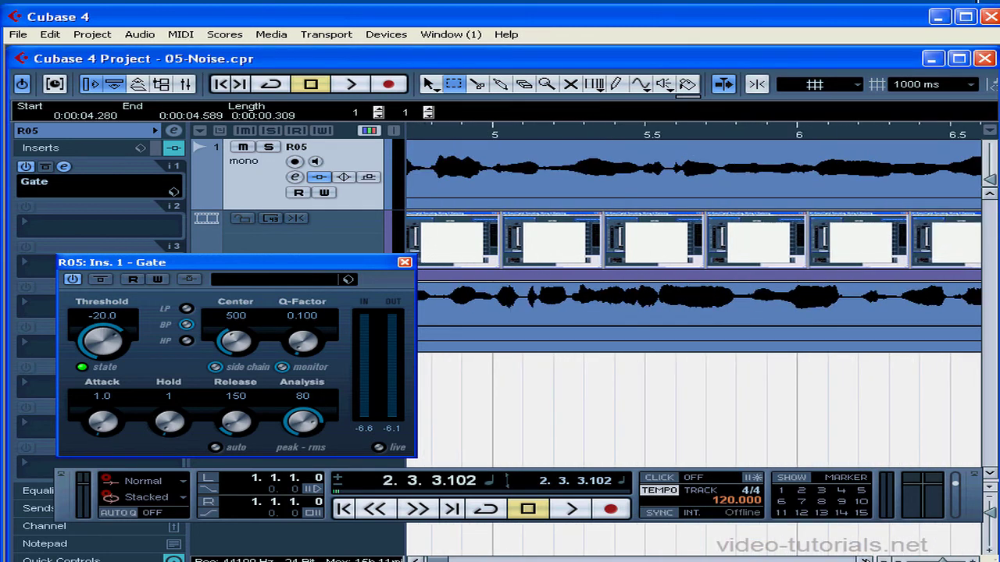
{"action": "left_click", "coordinate": [865, 560]}
{"action": "left_click", "coordinate": [864, 560]}
{"action": "left_click", "coordinate": [865, 560]}
{"action": "left_click", "coordinate": [864, 560]}
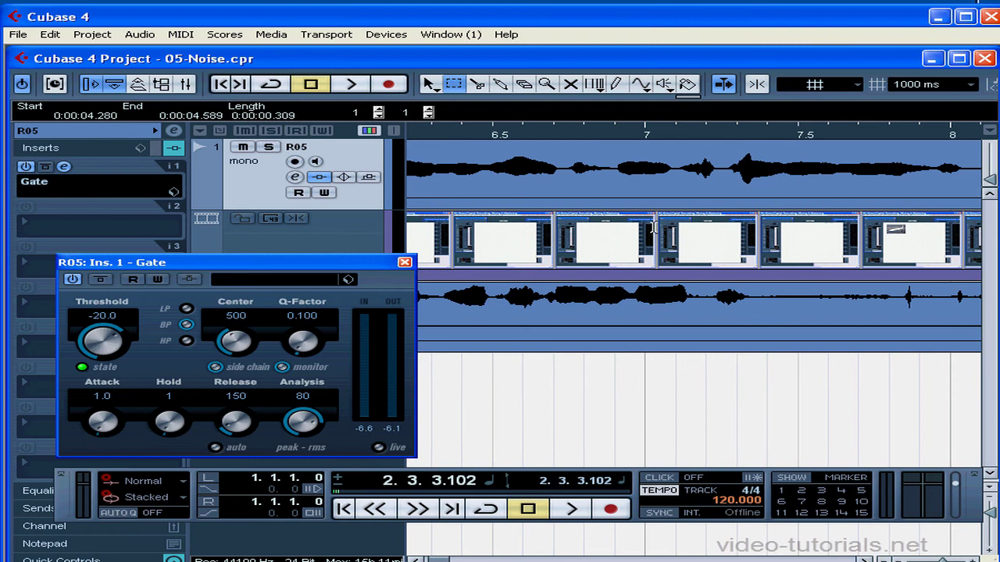
{"action": "left_click_drag", "start_coordinate": [598, 136], "coordinate": [600, 165]}
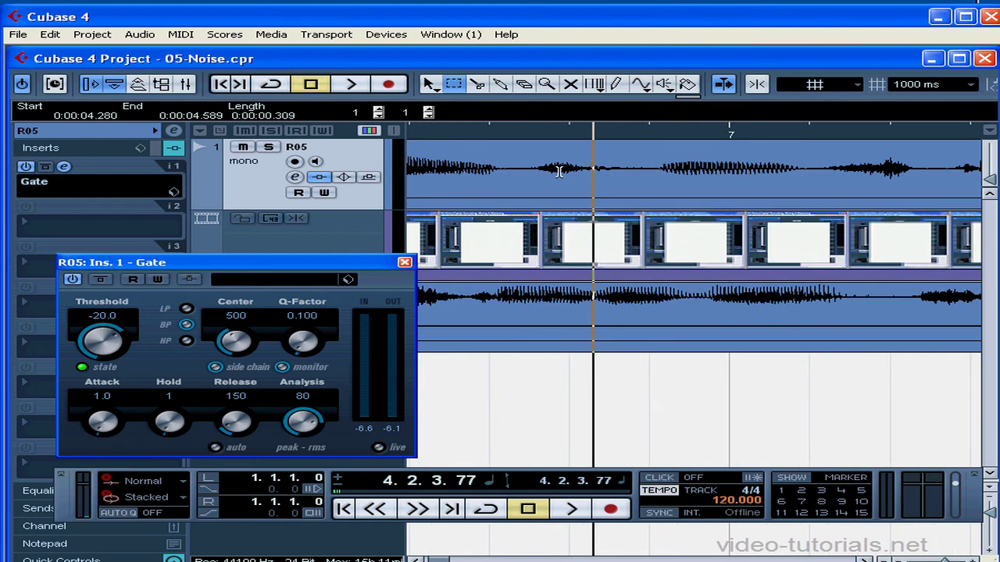
{"action": "left_click_drag", "start_coordinate": [539, 168], "coordinate": [607, 169]}
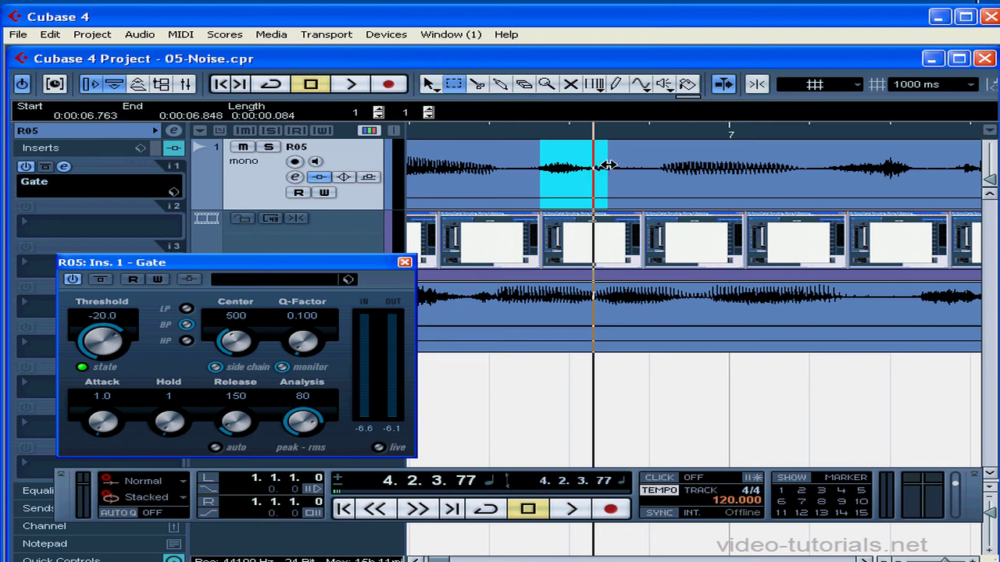
{"action": "left_click", "coordinate": [143, 36]}
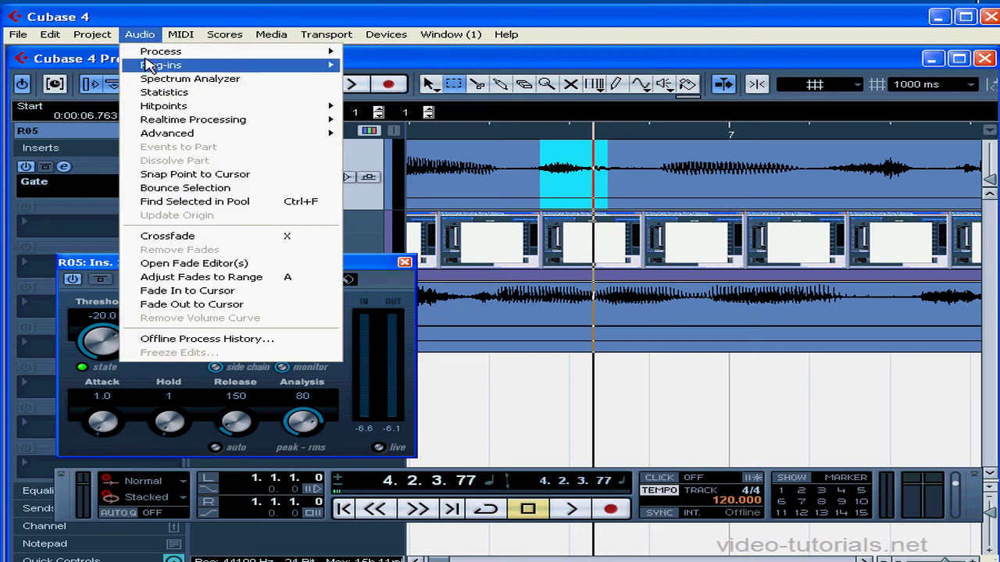
{"action": "left_click", "coordinate": [148, 91]}
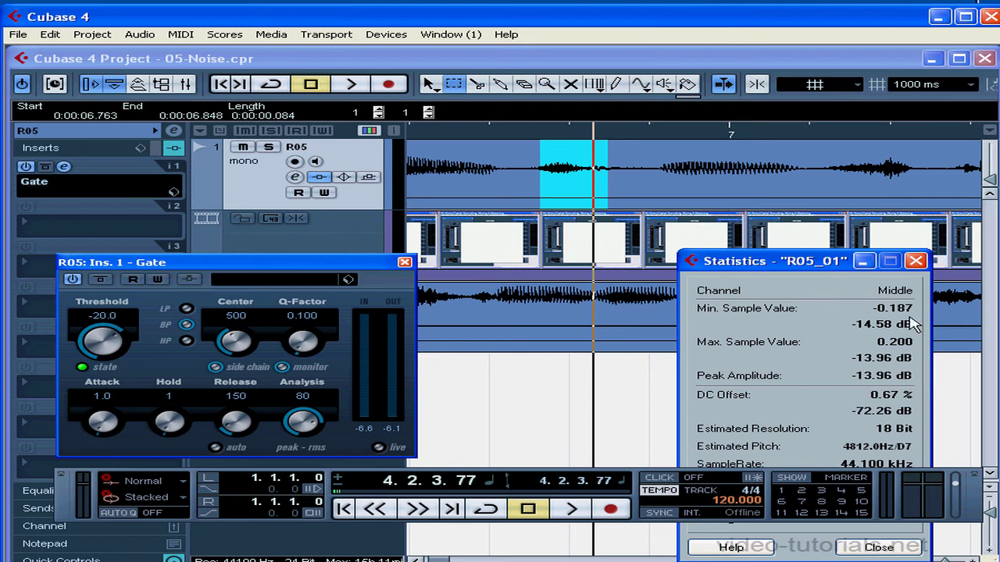
{"action": "left_click", "coordinate": [917, 262]}
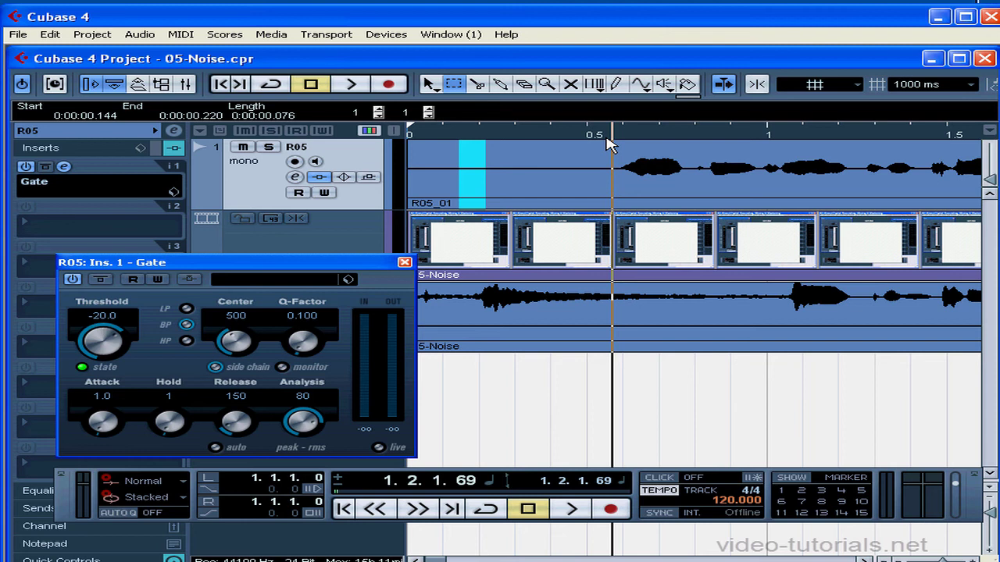
Load the Clean Lead Vox preset into the Gate on track R05 and audition the passage from about 4.25 s.
{"action": "key", "text": "space"}
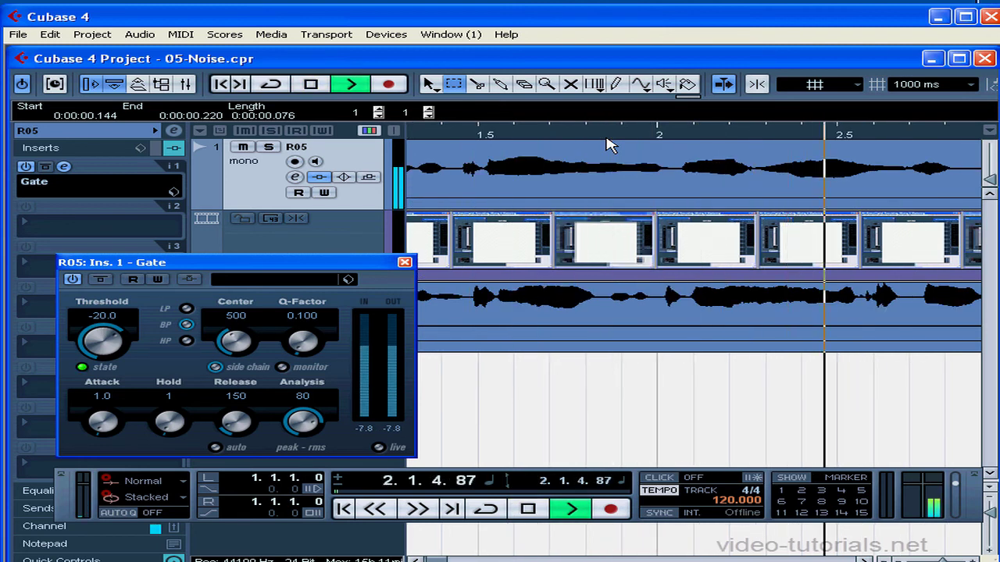
{"action": "left_click", "coordinate": [347, 278]}
{"action": "left_click", "coordinate": [373, 293]}
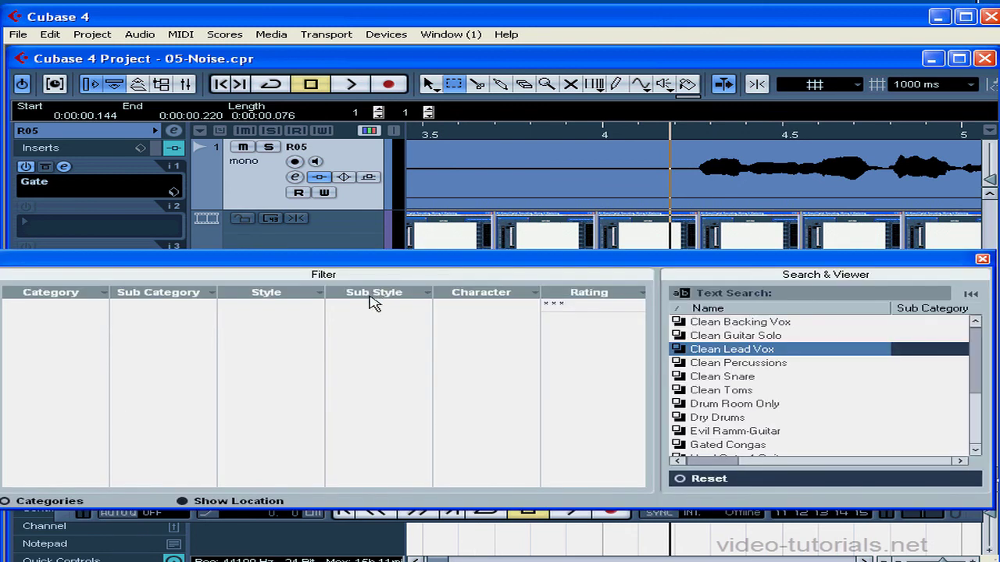
{"action": "double_click", "coordinate": [731, 353]}
{"action": "left_click_drag", "start_coordinate": [246, 251], "coordinate": [269, 257]}
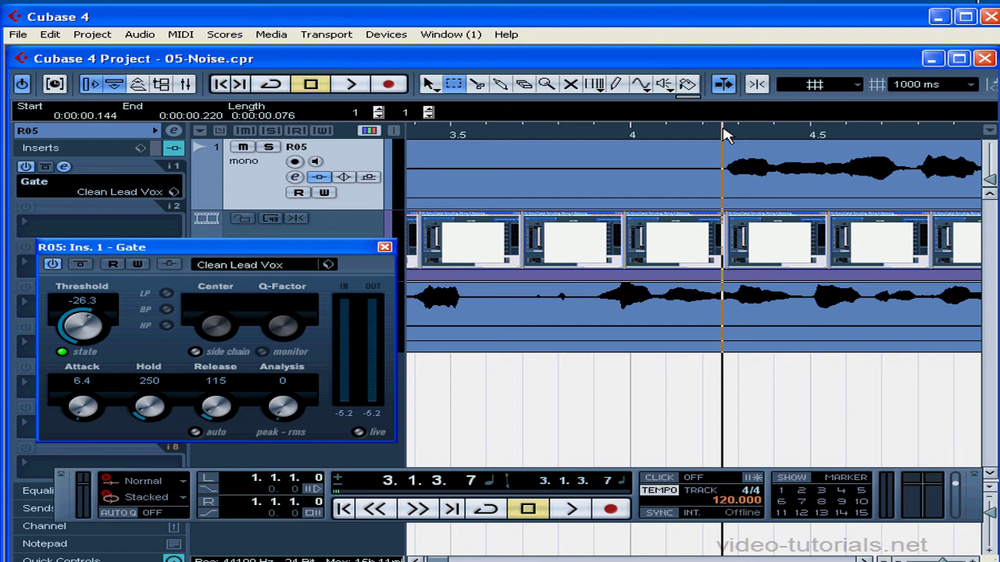
{"action": "key", "text": "space"}
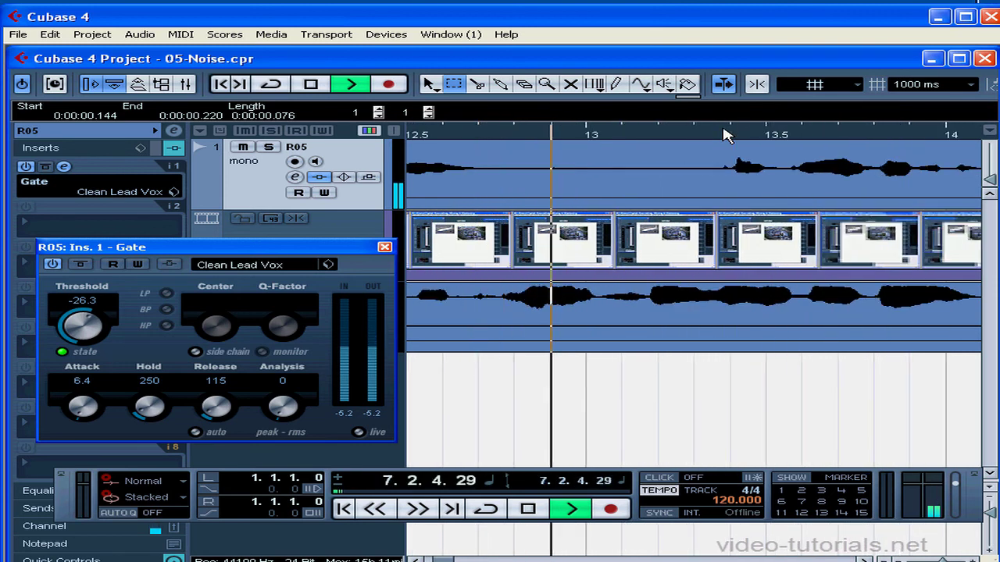
{"action": "key", "text": "space"}
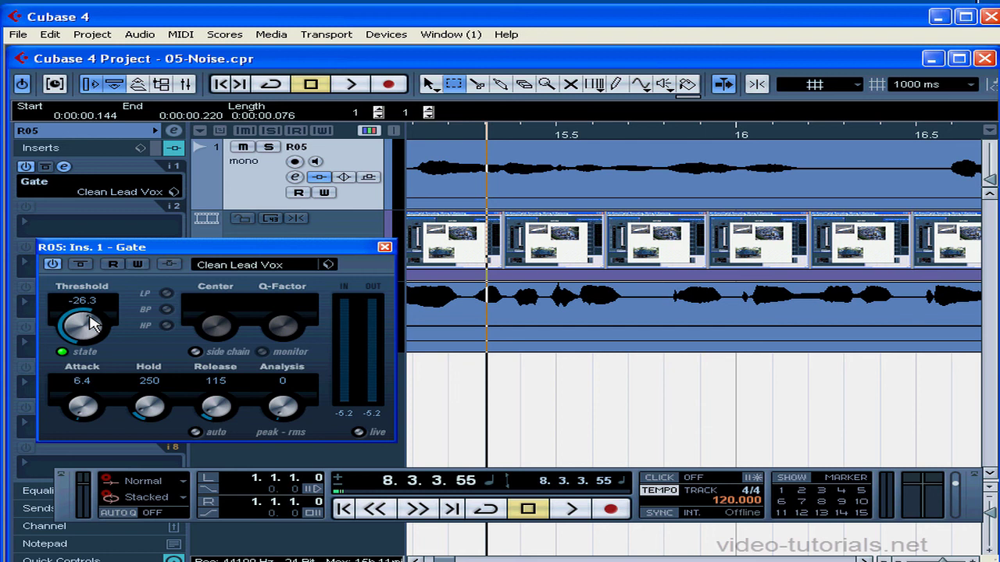
Lower the Gate's threshold to -39.5 and replay the vocal passage to hear the effect.
{"action": "left_click_drag", "start_coordinate": [94, 322], "coordinate": [75, 325]}
{"action": "left_click", "coordinate": [526, 136]}
{"action": "key", "text": "space"}
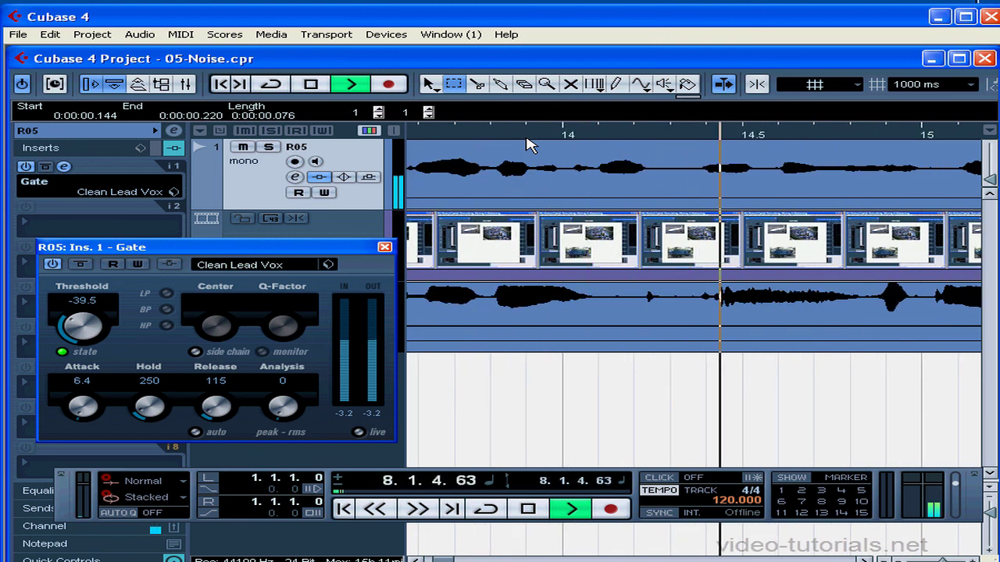
{"action": "key", "text": "space"}
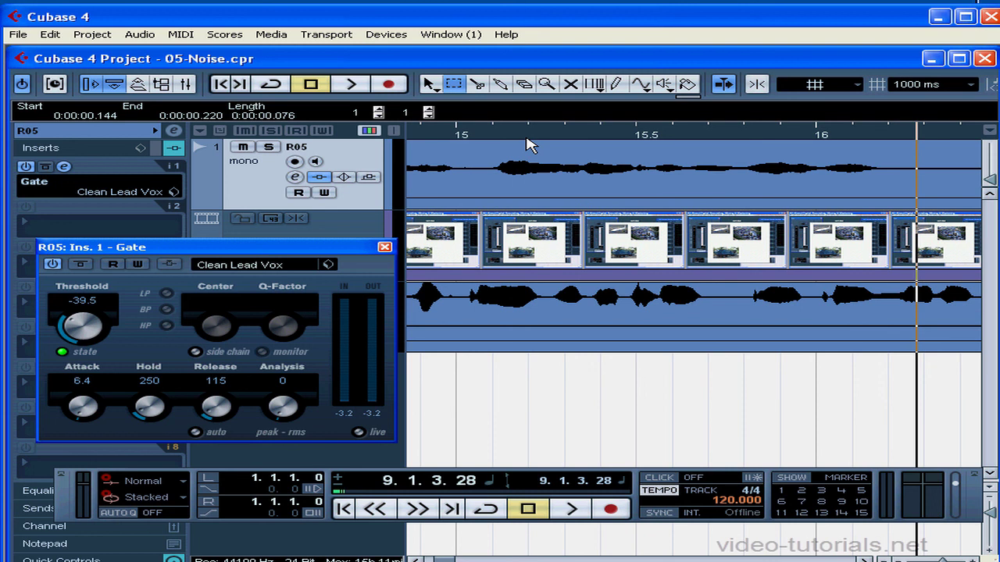